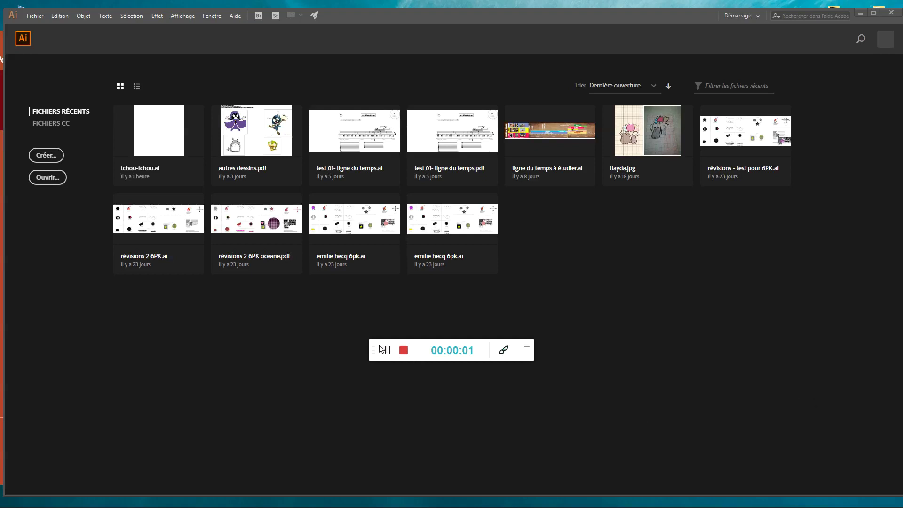
- Start a new document and browse the preset categories through to Illustration's 101.6 × 197.556 mm postcard
left_click_drag(372, 356, 23, 486)
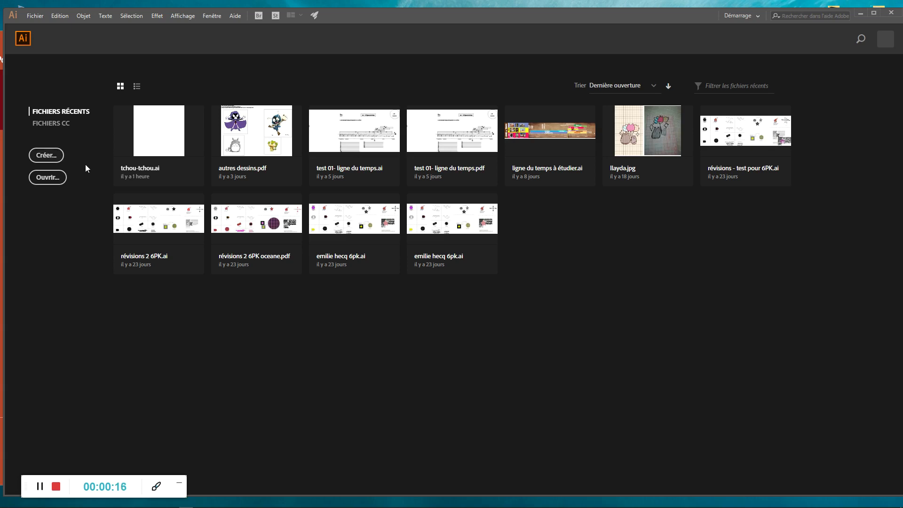
left_click(51, 156)
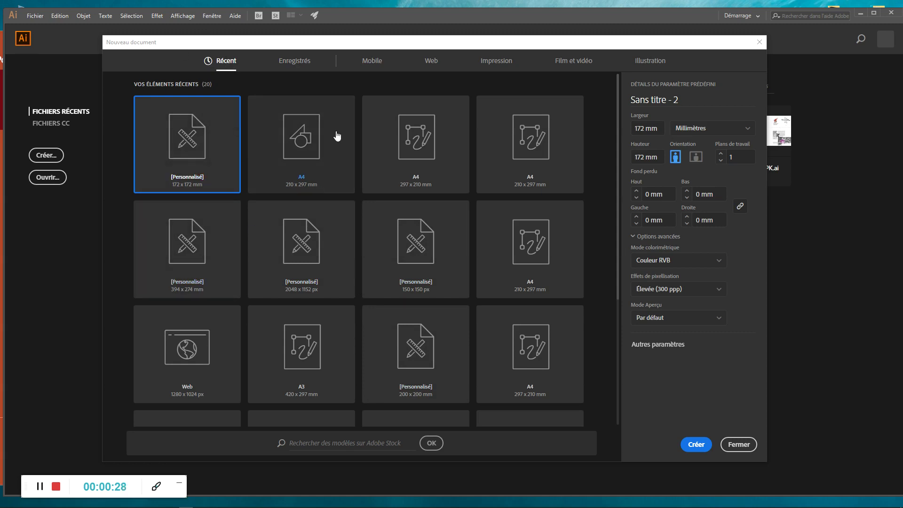
left_click(307, 60)
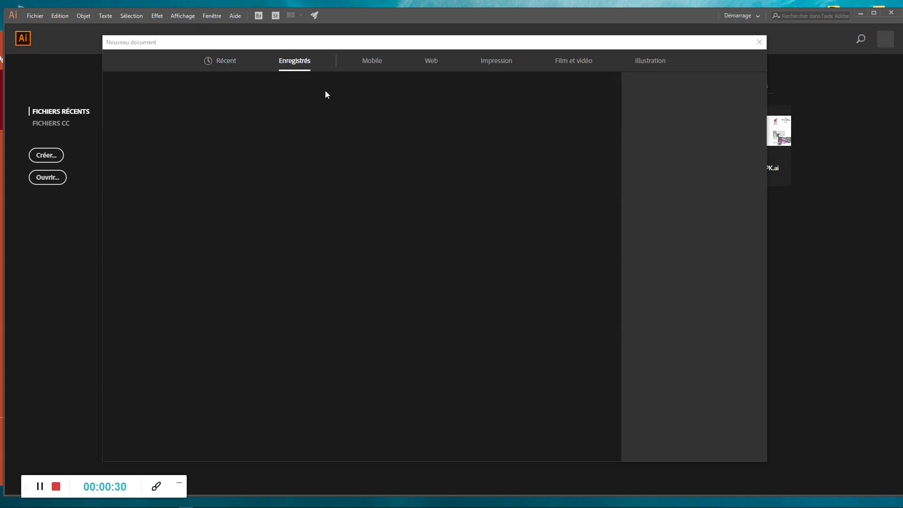
left_click(375, 63)
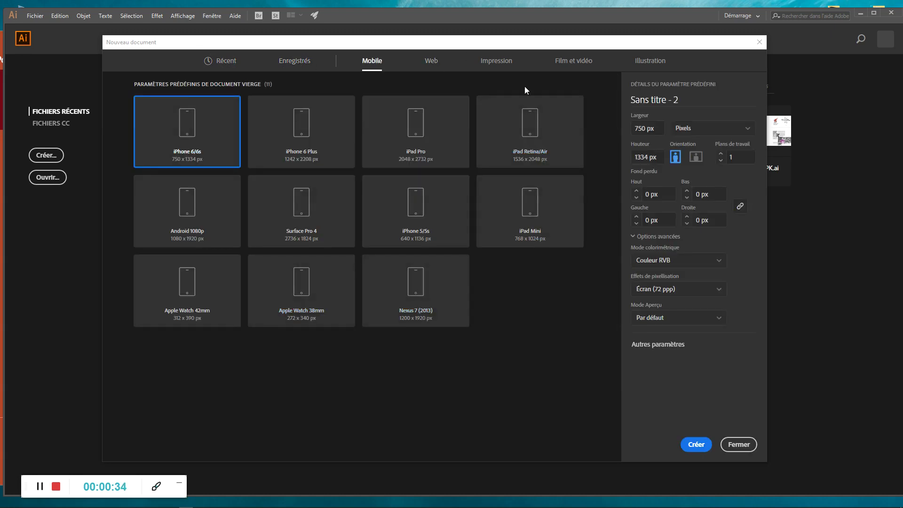
left_click(431, 63)
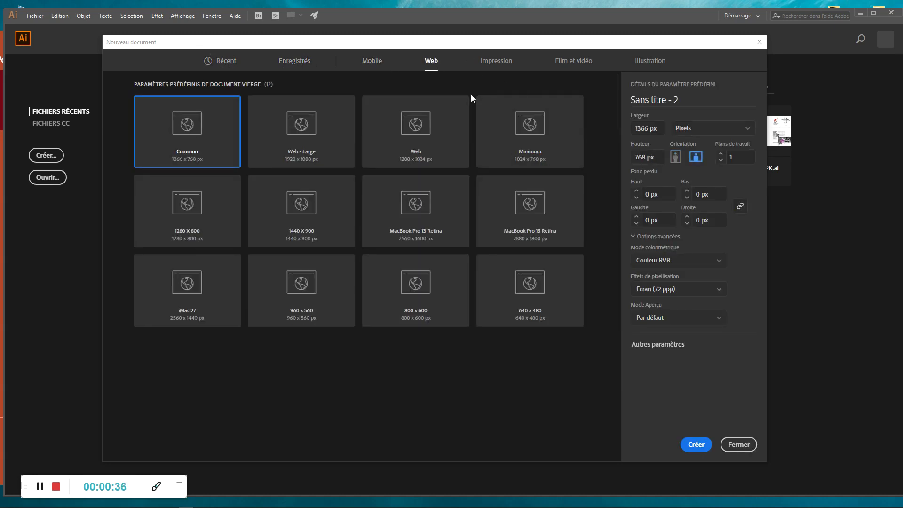
left_click(500, 64)
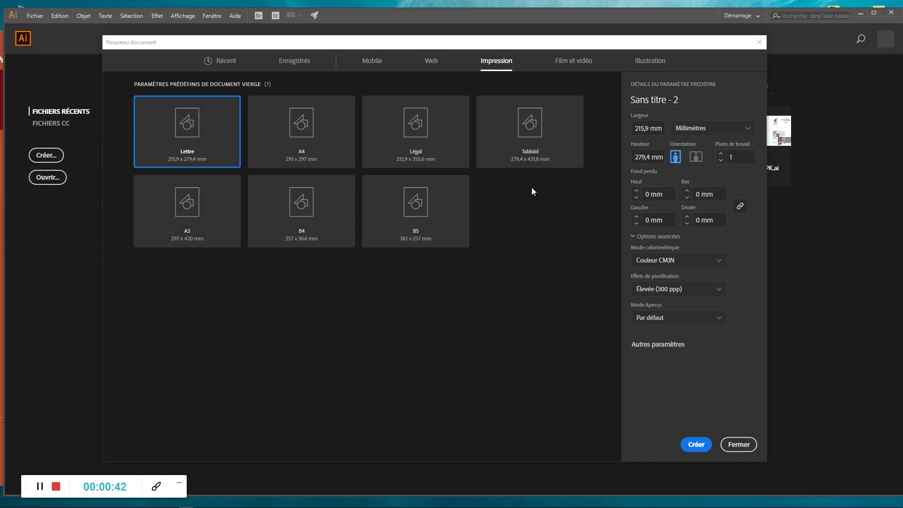
left_click(588, 66)
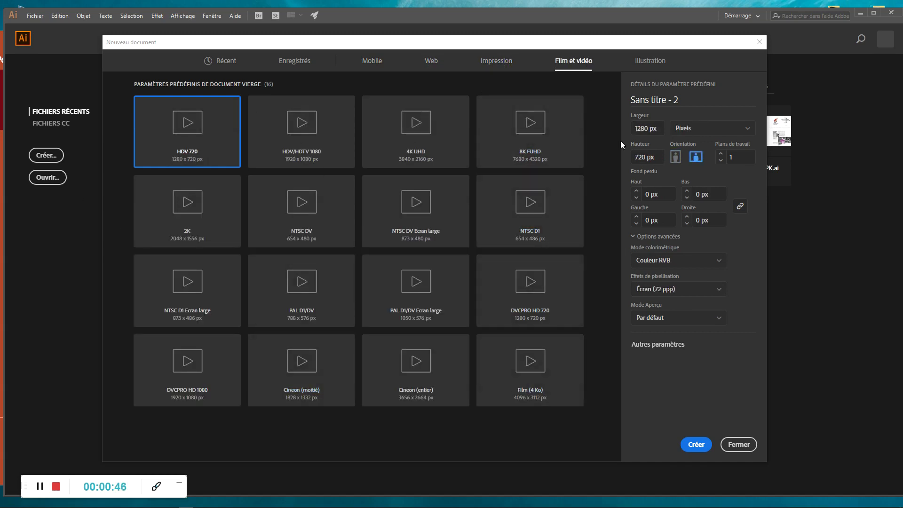
left_click(658, 64)
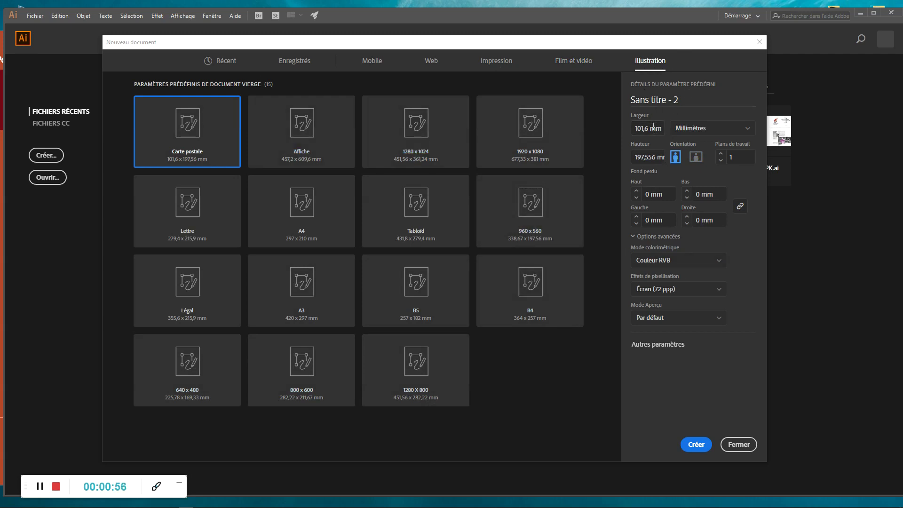
- Enter 172 mm for width and height, keep RVB colour, and choose Élevée (300 ppp) raster effects
left_click(635, 127)
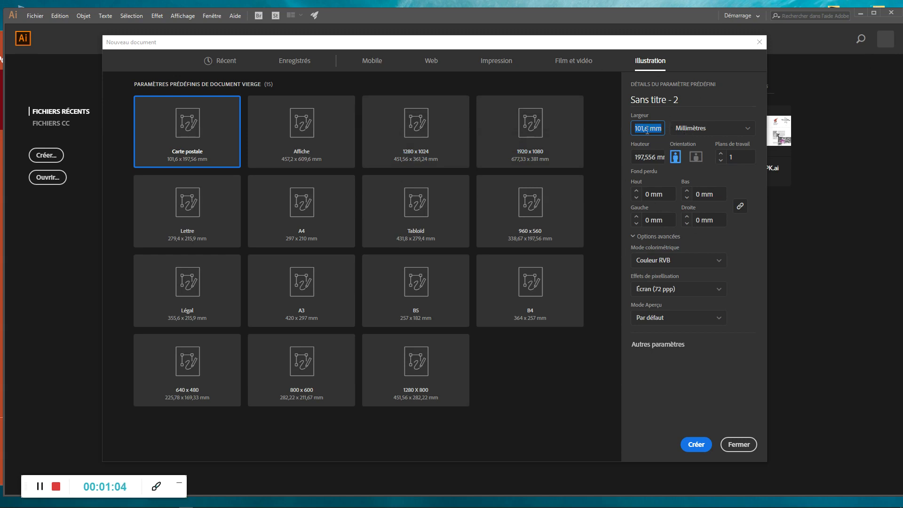
type("17")
type("3")
key("Tab")
type("17")
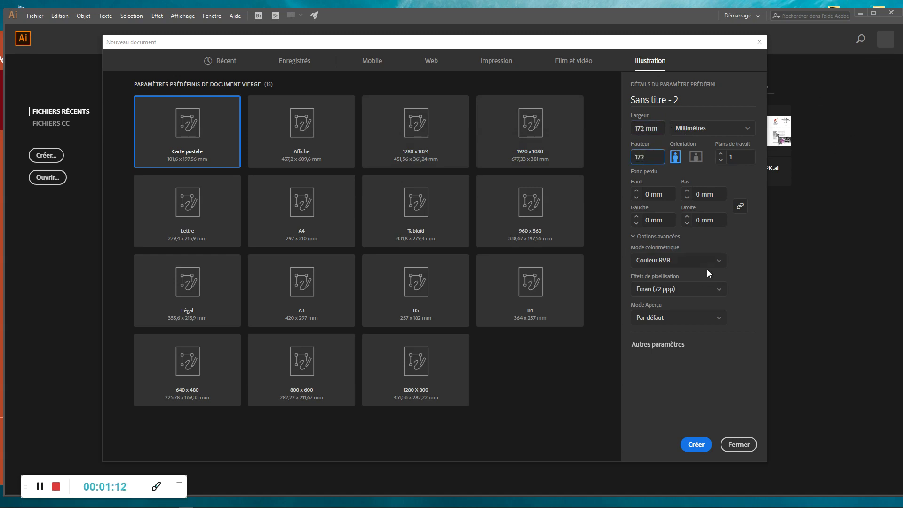
left_click(720, 261)
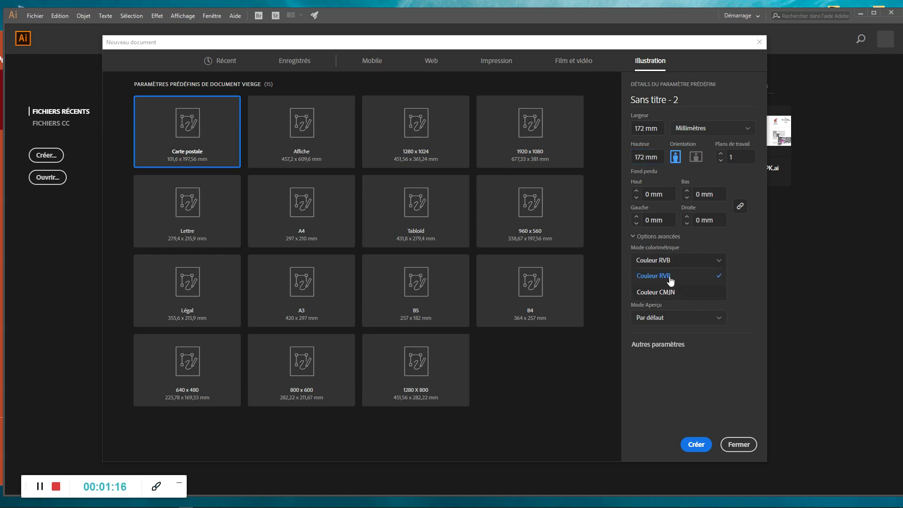
left_click(670, 278)
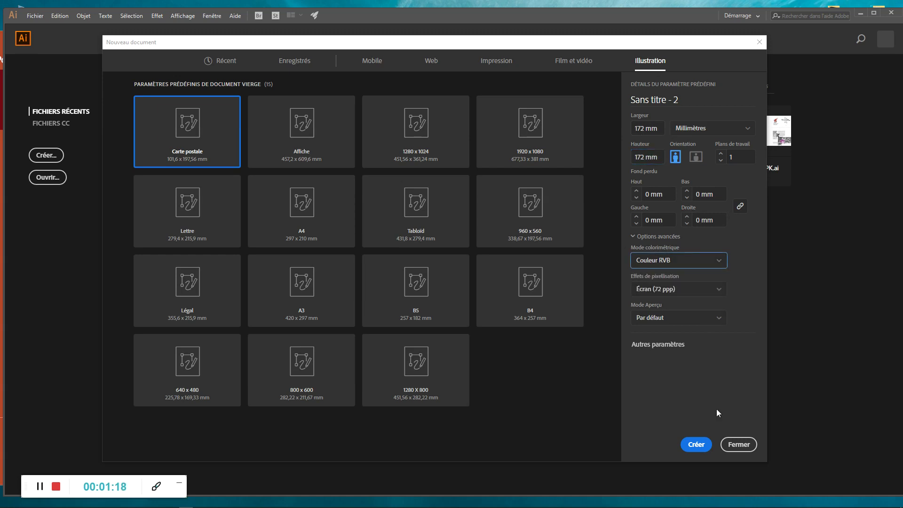
left_click(718, 289)
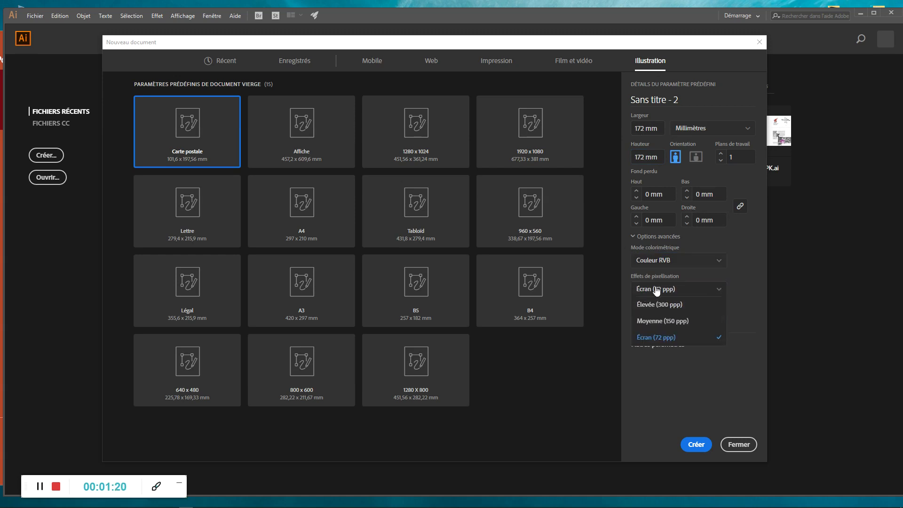
left_click(665, 306)
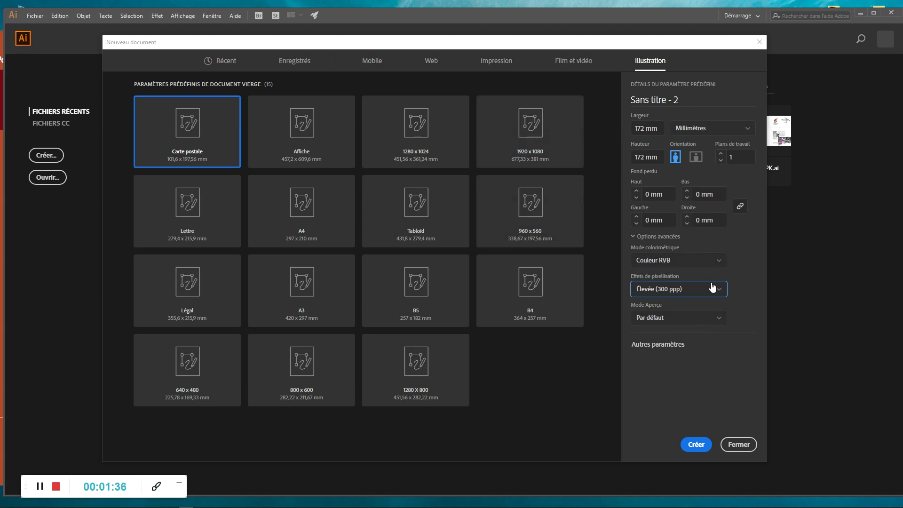
left_click(719, 265)
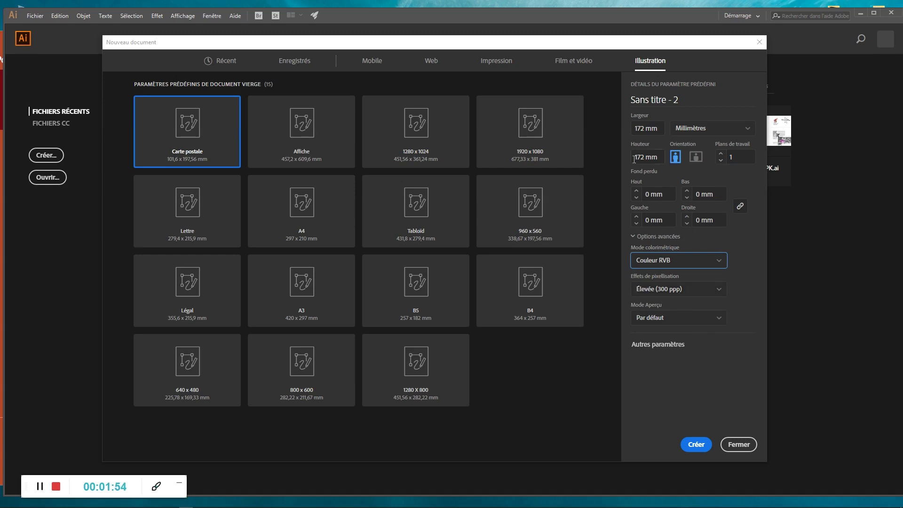
- Name the new document tchou-tchou and create it
left_click(663, 99)
type("t")
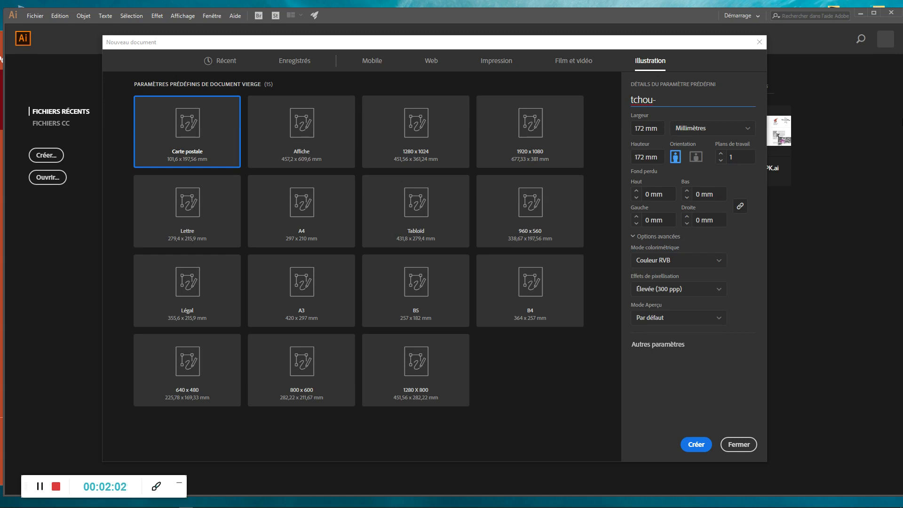
type("chou")
left_click(697, 444)
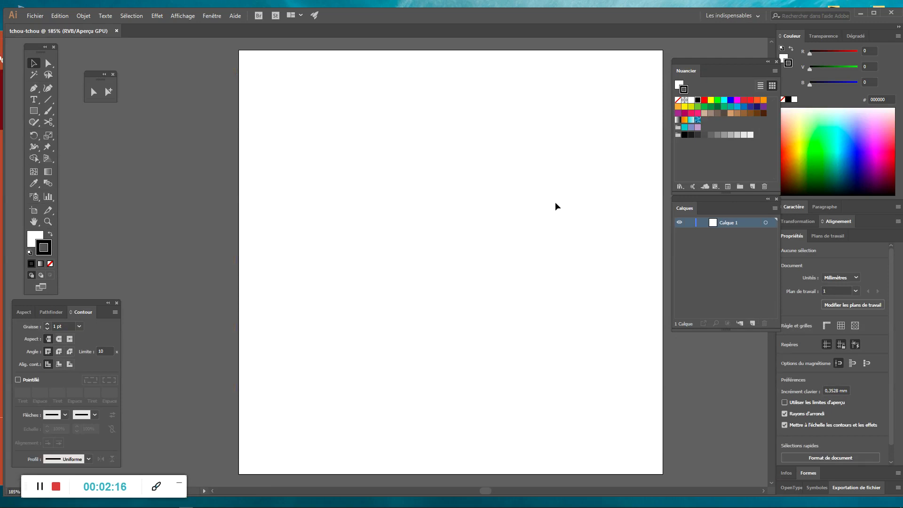
mouse_move(585, 224)
left_mouse_down()
mouse_move(541, 231)
mouse_move(556, 220)
left_mouse_up()
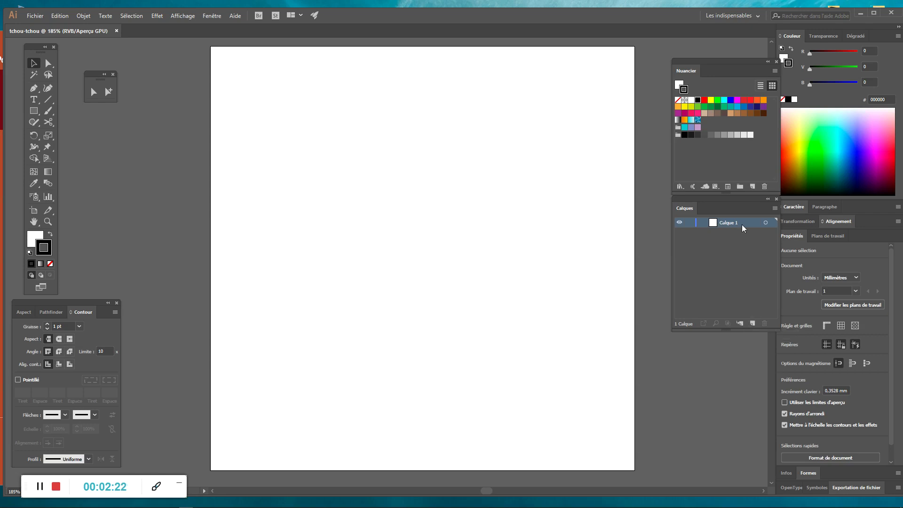
- Add new layers until the Layers panel lists Calque 1 through Calque 5
left_click(754, 324)
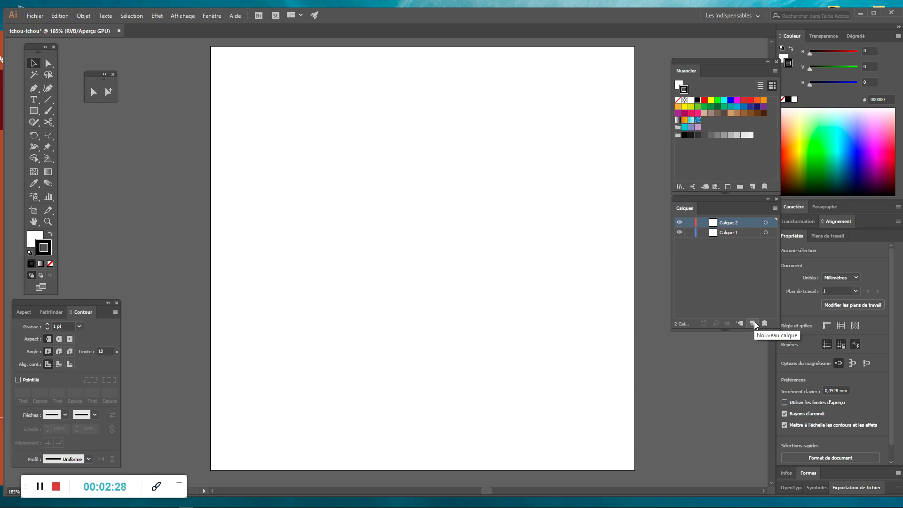
left_click(753, 324)
left_click(753, 323)
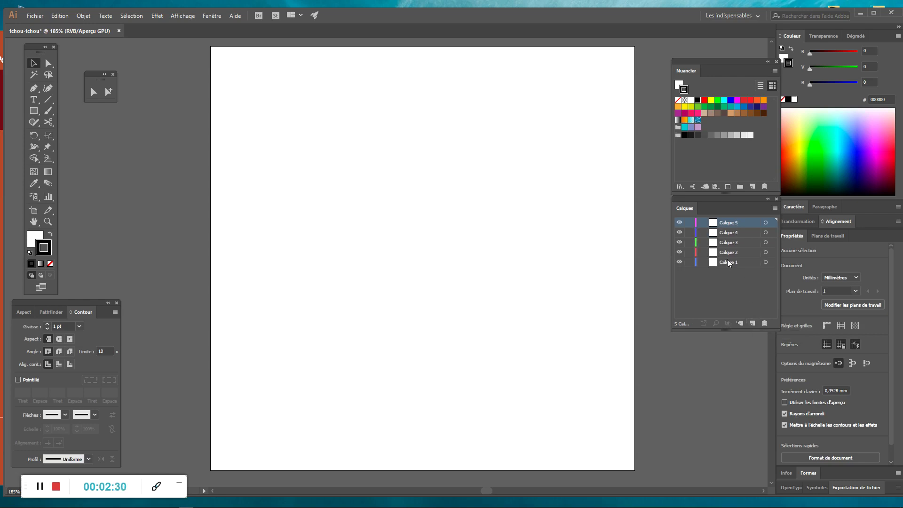
- Rename Calque 1, 2 and 3 to modele, fond and dessins
double_click(729, 261)
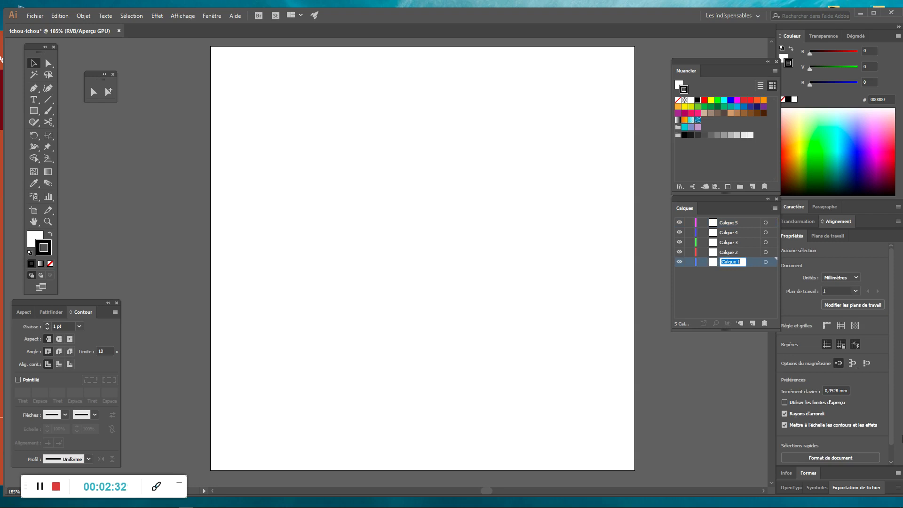
type("modele")
double_click(734, 252)
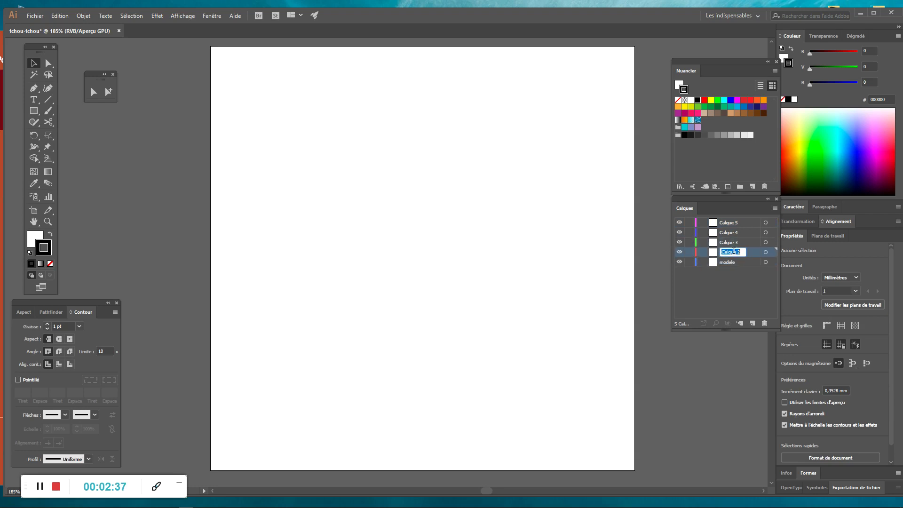
type("fond")
double_click(734, 241)
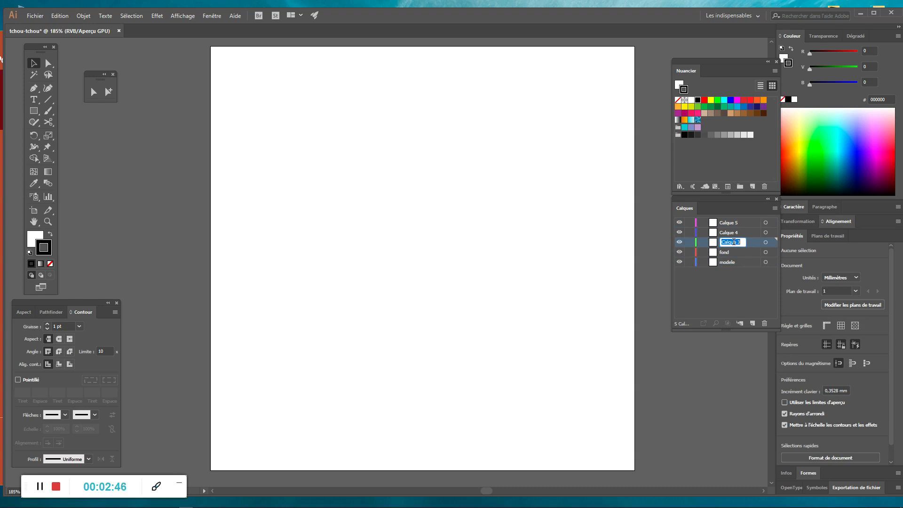
type("dessins")
- Rename Calque 4 and 5 to txt and logo, then make modele the active layer
double_click(727, 232)
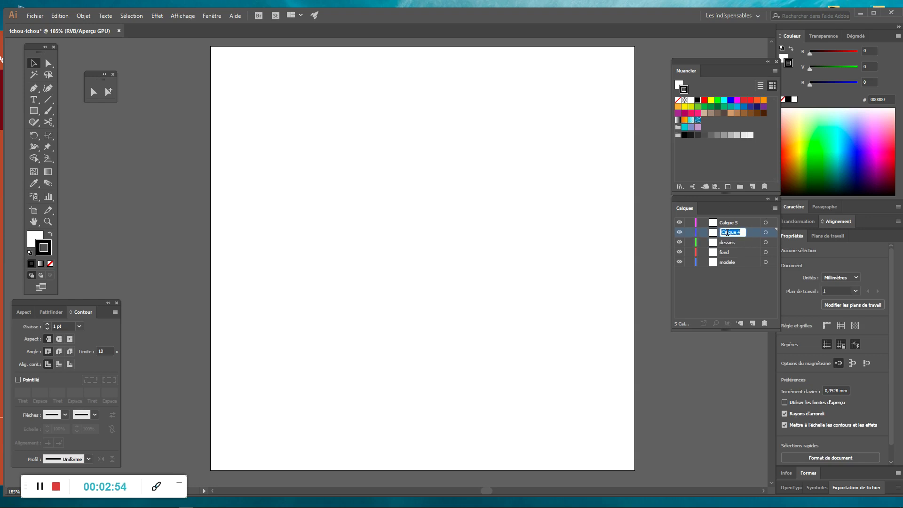
type("txt")
double_click(744, 224)
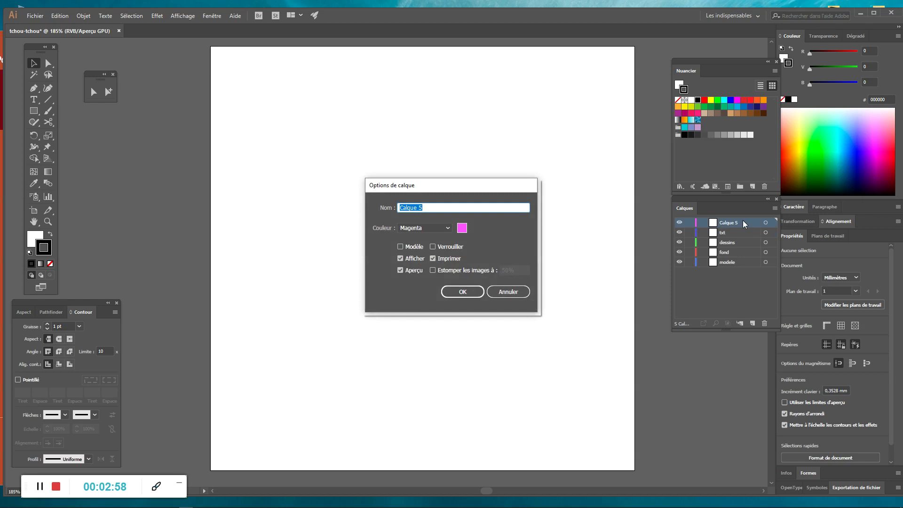
type("logo")
key("Return")
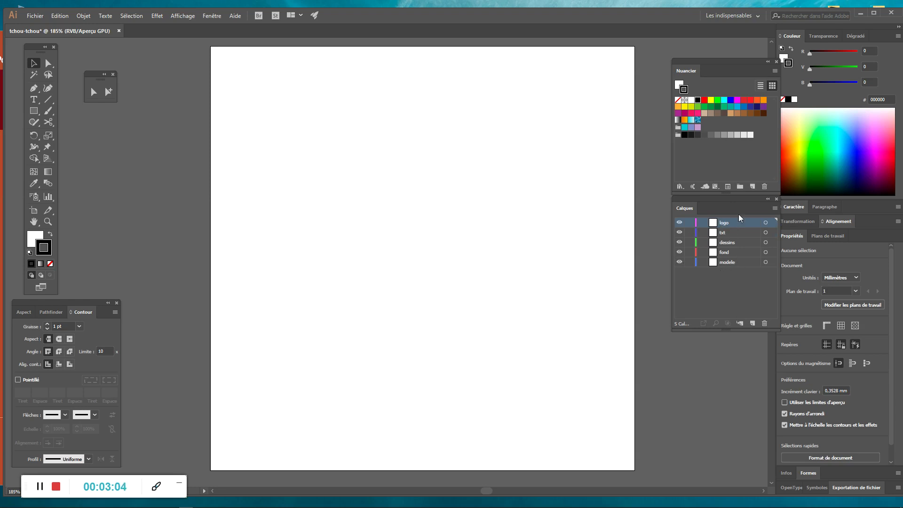
left_click(726, 264)
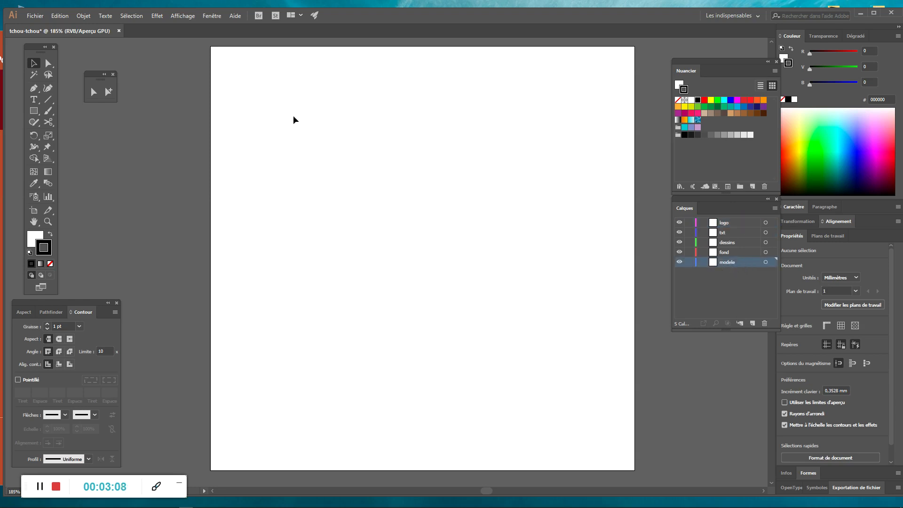
left_click(35, 15)
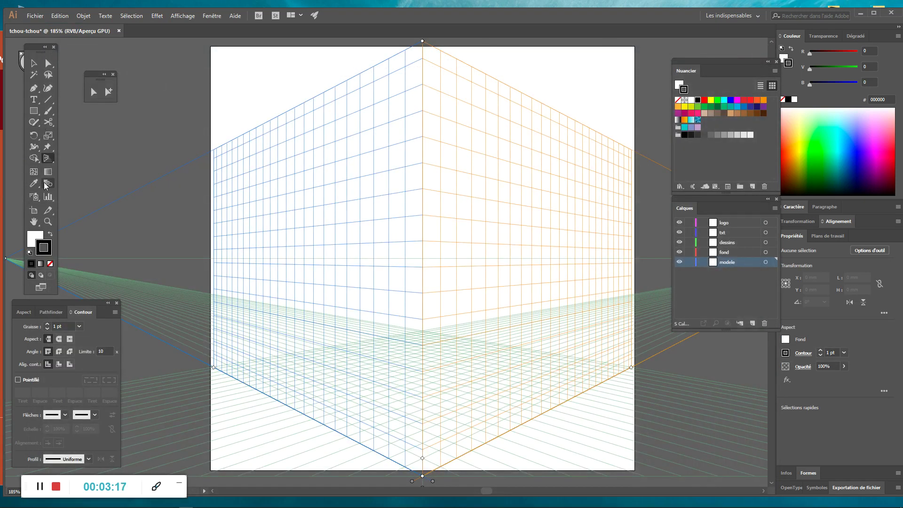
- Move the Swatches panel and toolbox aside, zoom out, and hide the perspective grid
mouse_move(706, 60)
left_mouse_down()
mouse_move(681, 296)
mouse_move(692, 331)
left_mouse_up()
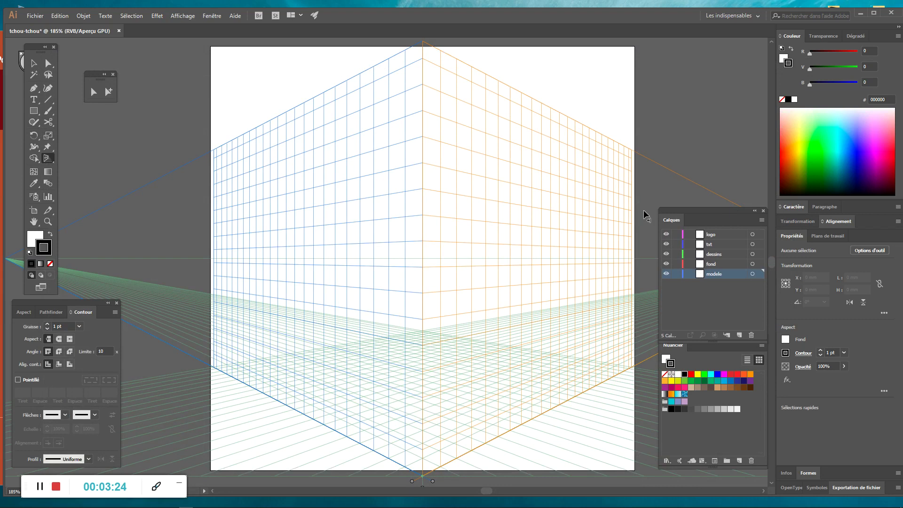
key("ctrl+minus")
key("ctrl+minus")
key("ctrl+minus")
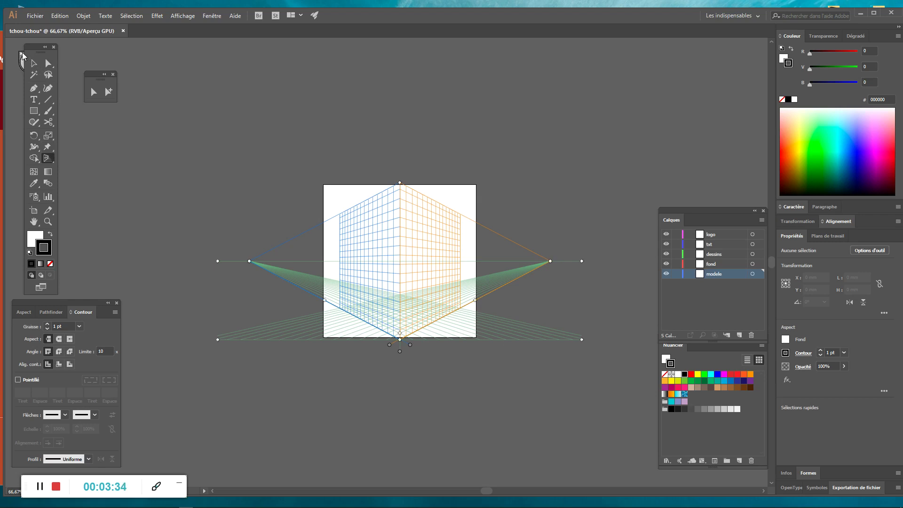
left_click_drag(33, 49, 59, 45)
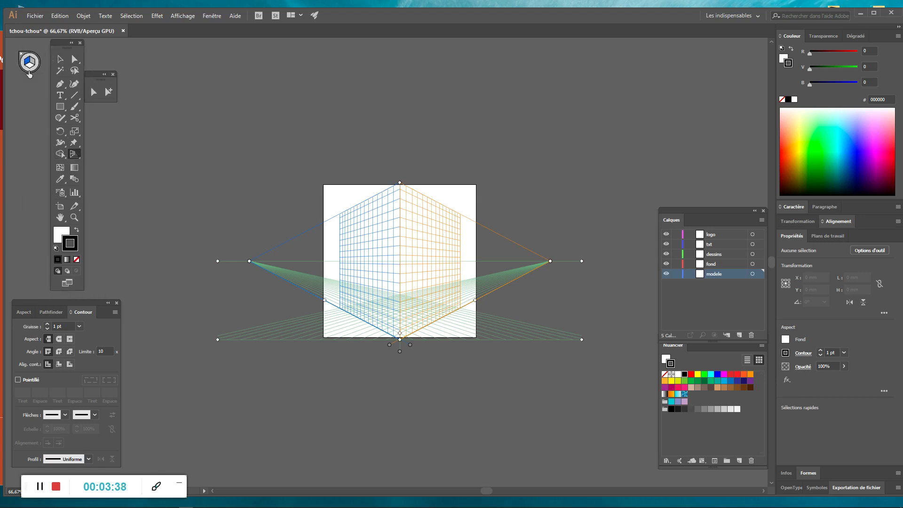
left_click(22, 56)
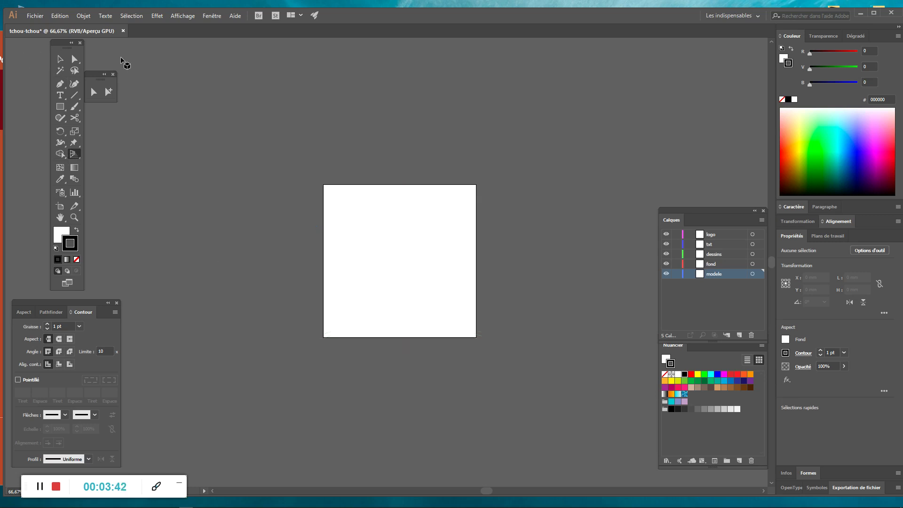
- Import couv tchou tchou.png via Fichier > Importer with Lier checked
key("ctrl+plus")
key("ctrl+plus")
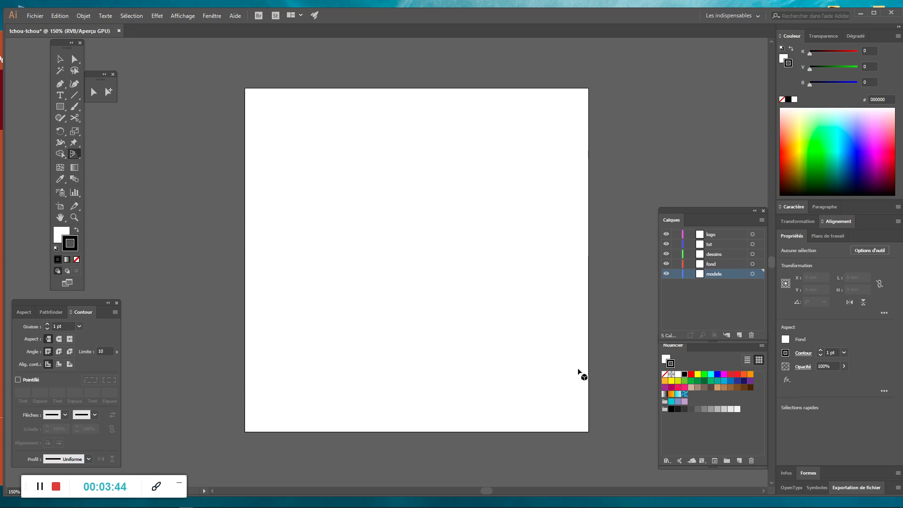
left_click(35, 16)
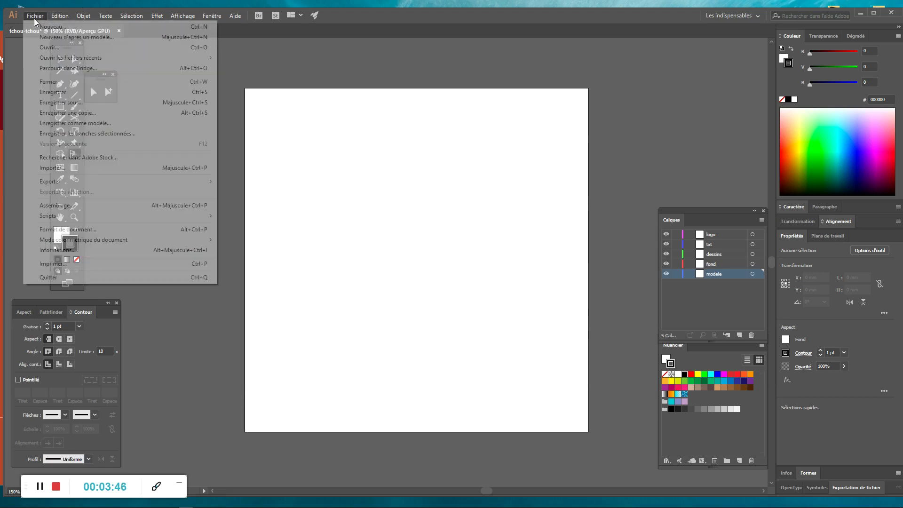
left_click(75, 170)
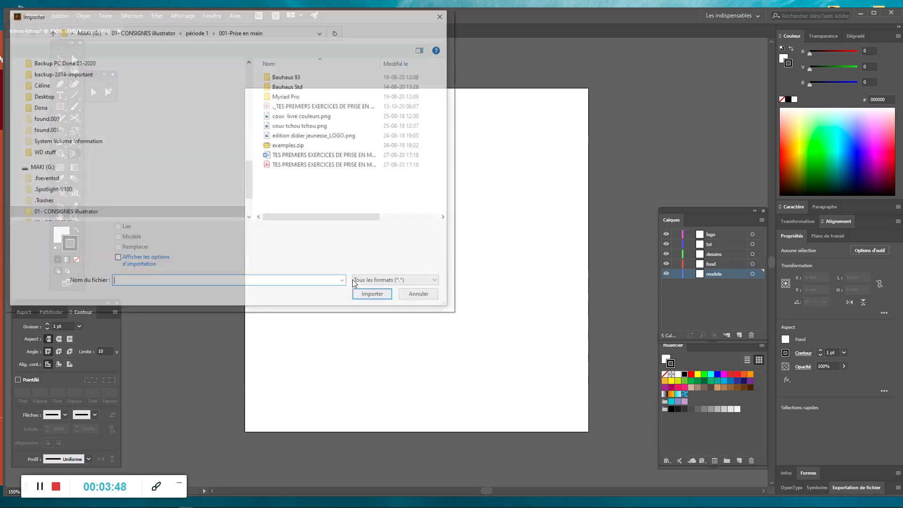
left_click(334, 126)
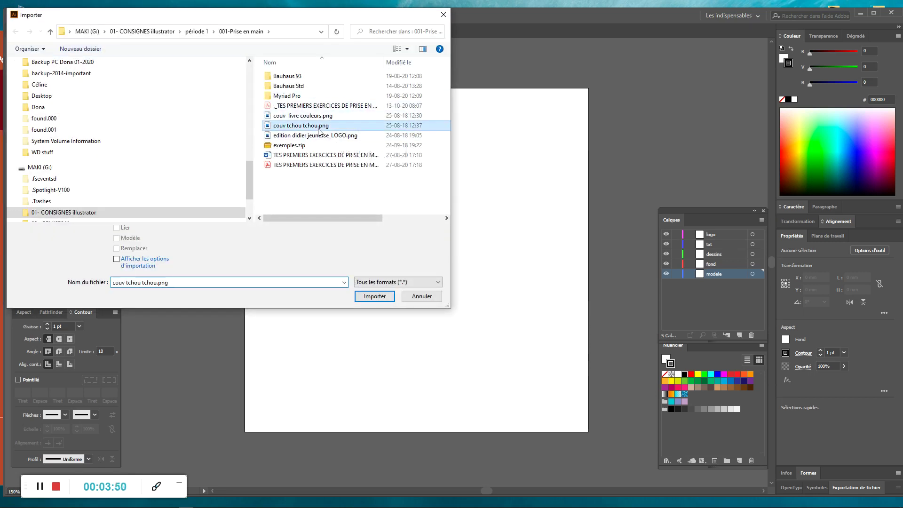
left_click(376, 299)
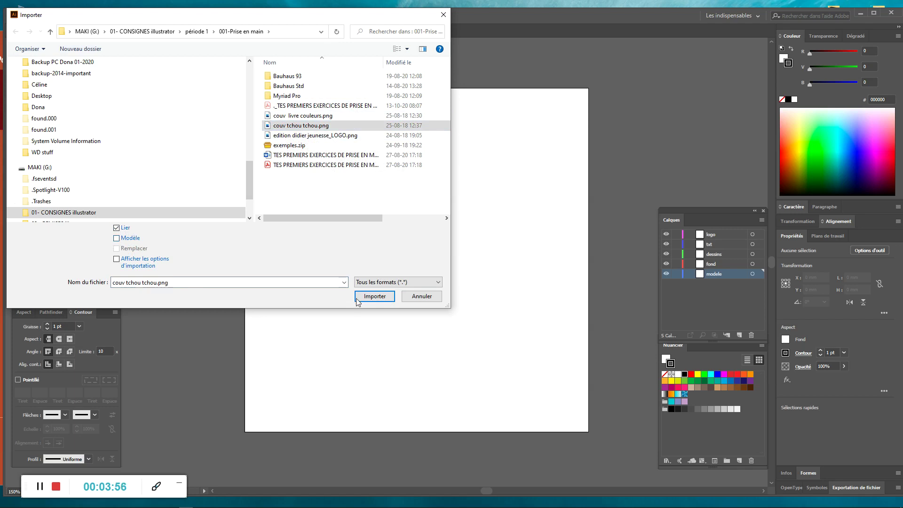
left_click(382, 297)
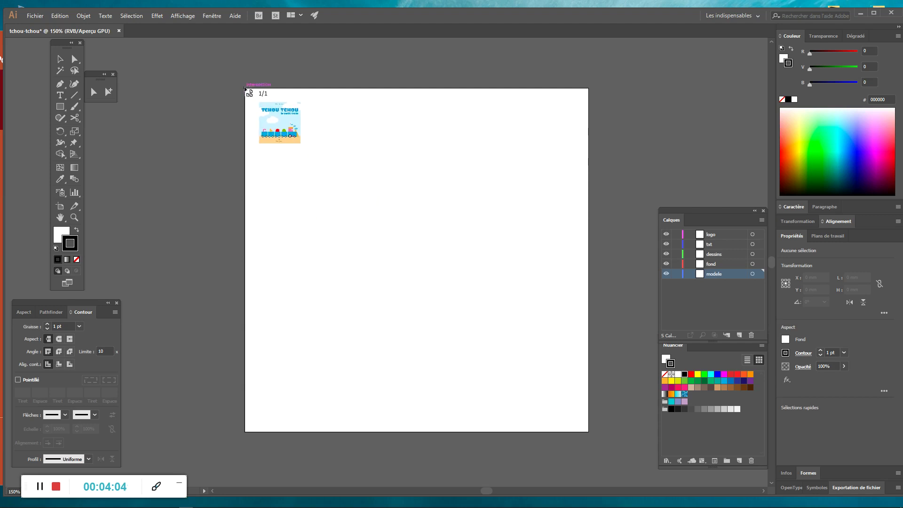
- Place the cover image across the artboard, hide the perspective grid, and embed the image
left_click(245, 89)
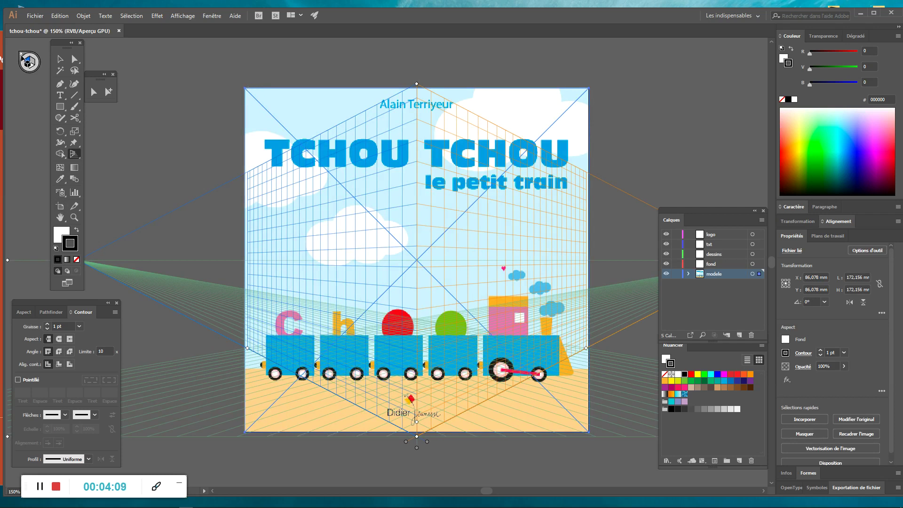
left_click(22, 54)
left_click(60, 59)
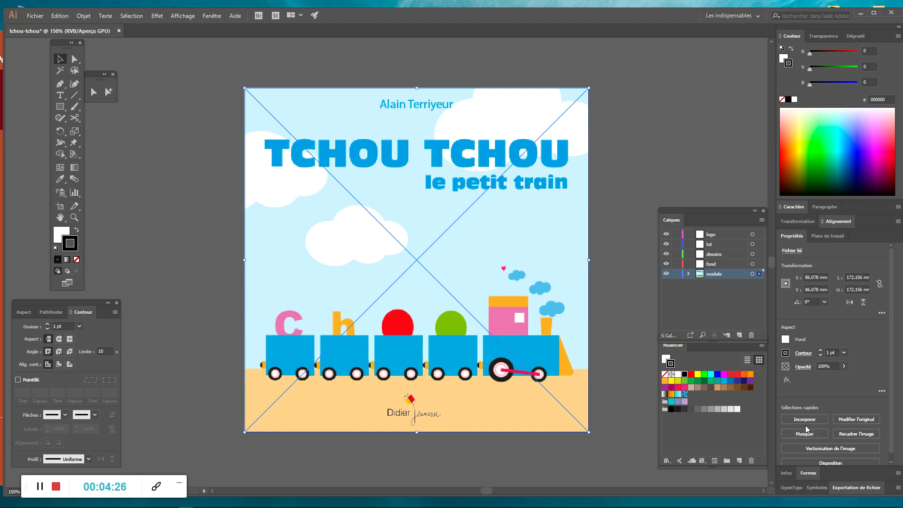
left_click(807, 420)
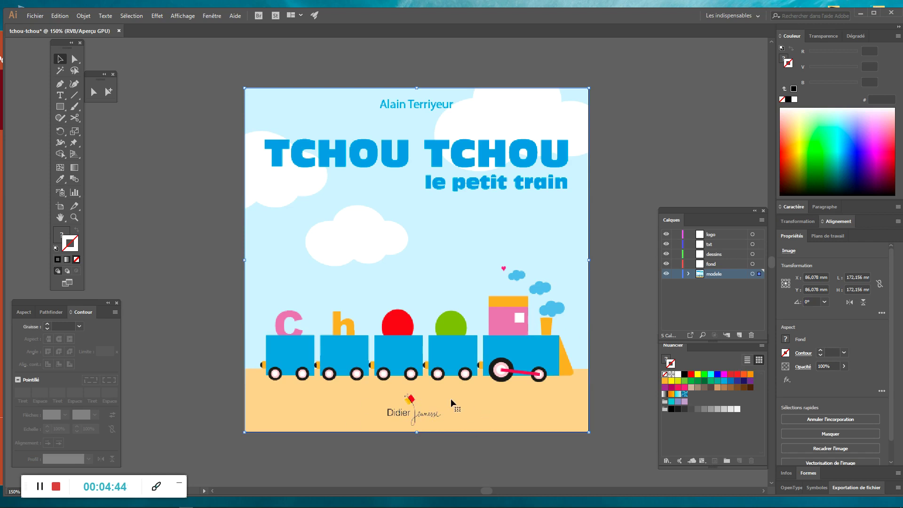
- Clear the selection by clicking an empty spot in the Layers panel
left_click(708, 287)
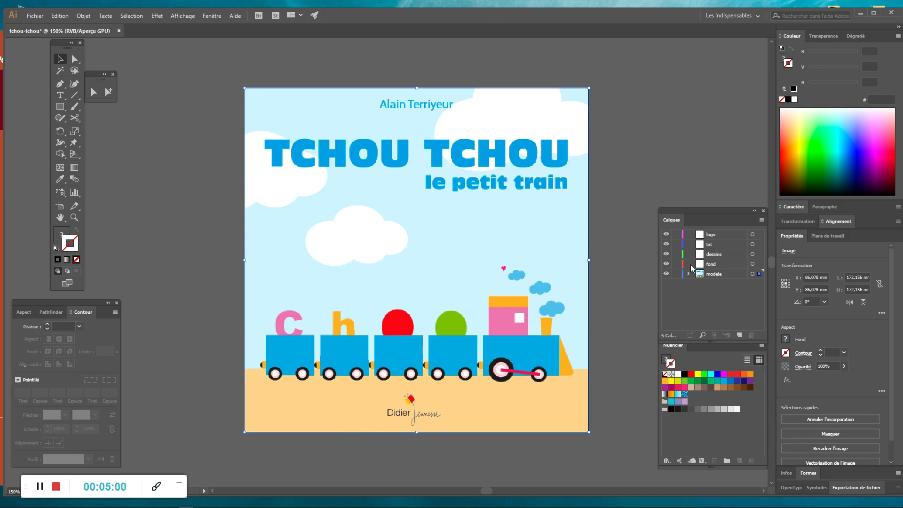
- Make the modele layer a template with images dimmed to 50%
double_click(699, 275)
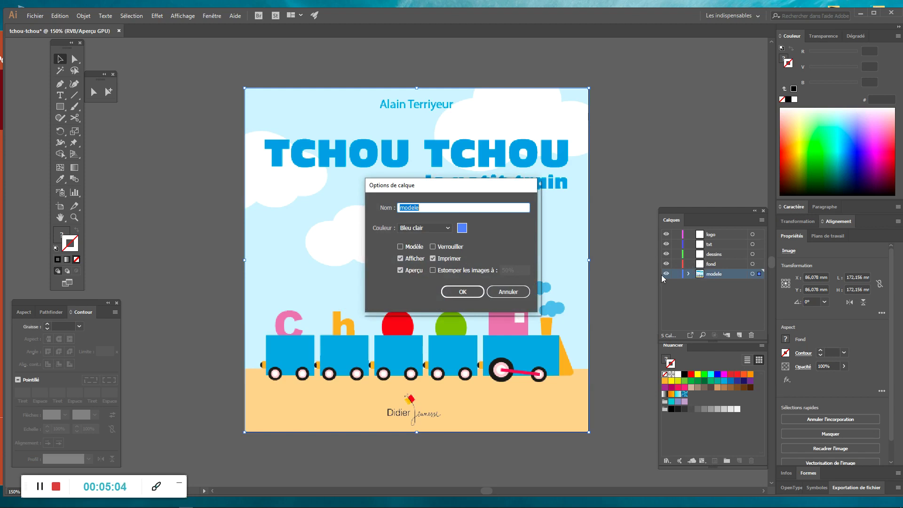
left_click(400, 246)
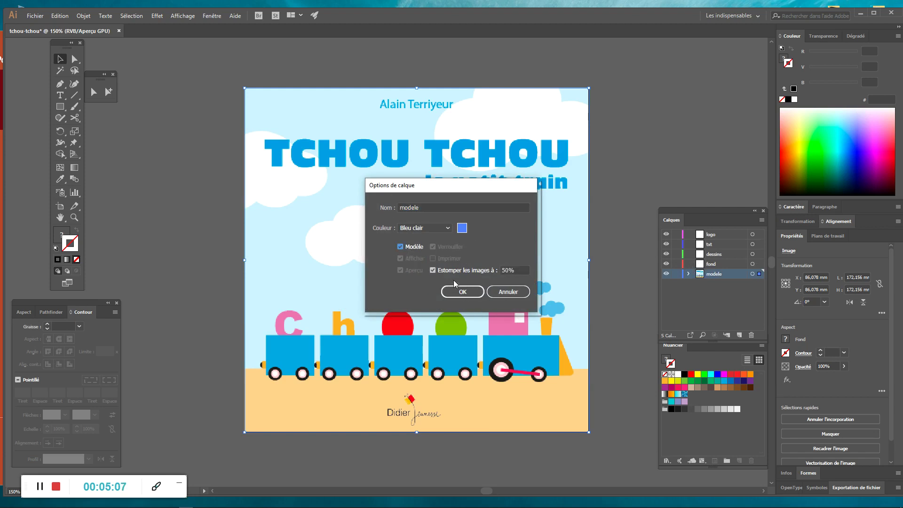
left_click(463, 291)
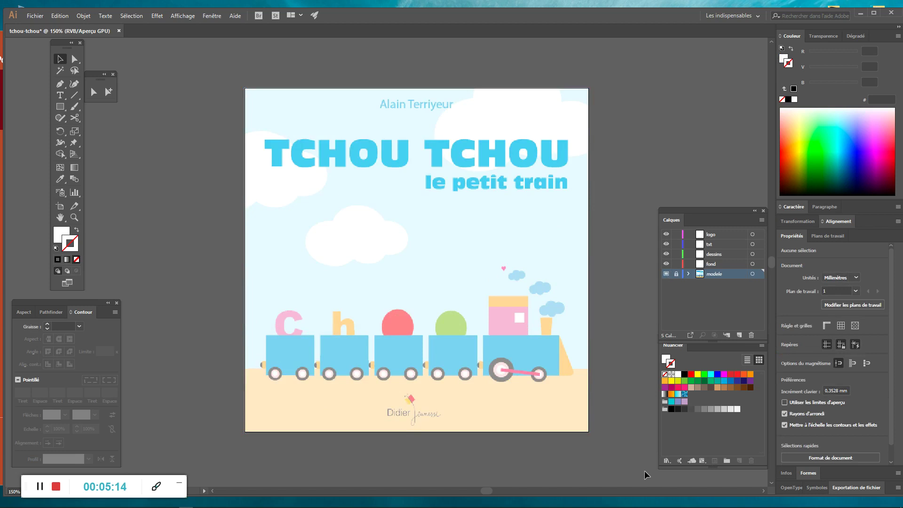
left_click(33, 17)
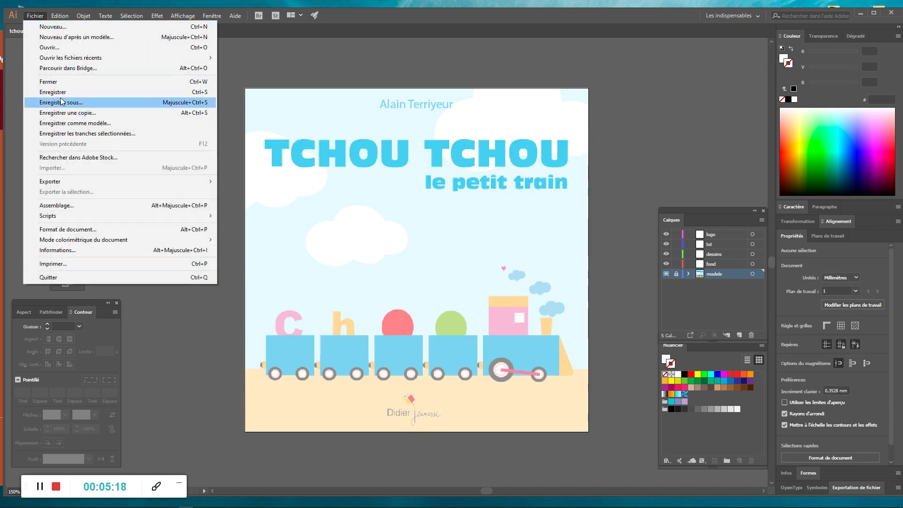
- Save the document over the existing tchou-tchou.ai on the Desktop, confirming the replacement
left_click(78, 103)
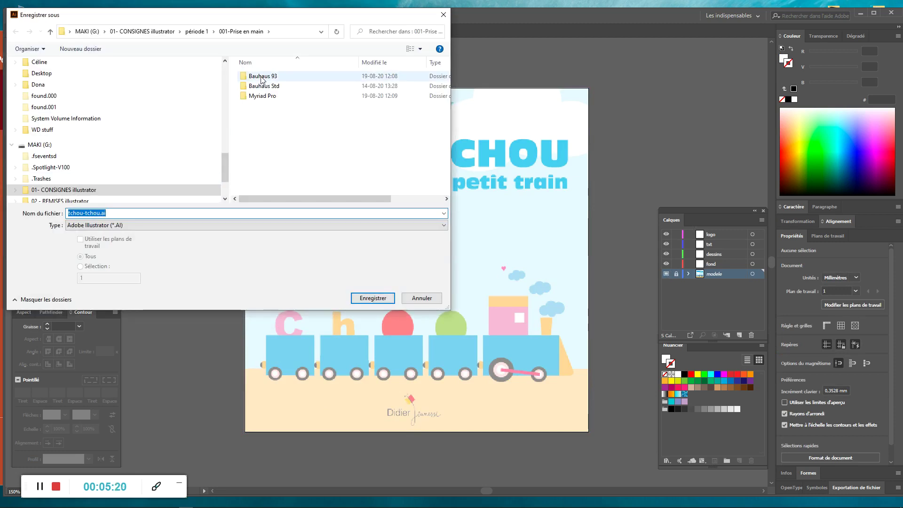
mouse_move(39, 144)
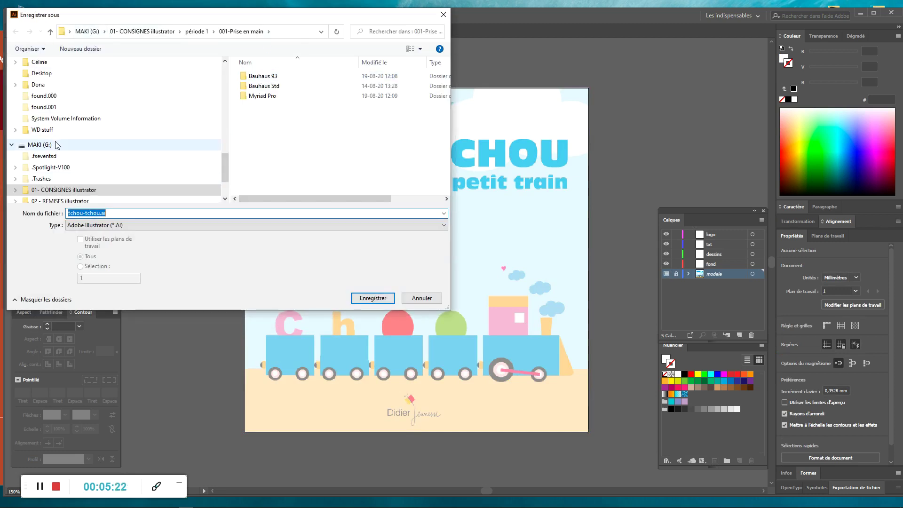
scroll(63, 115, "up", 1)
scroll(63, 115, "up", 2)
scroll(62, 116, "up", 2)
scroll(63, 116, "up", 2)
scroll(63, 115, "up", 1)
scroll(64, 115, "up", 2)
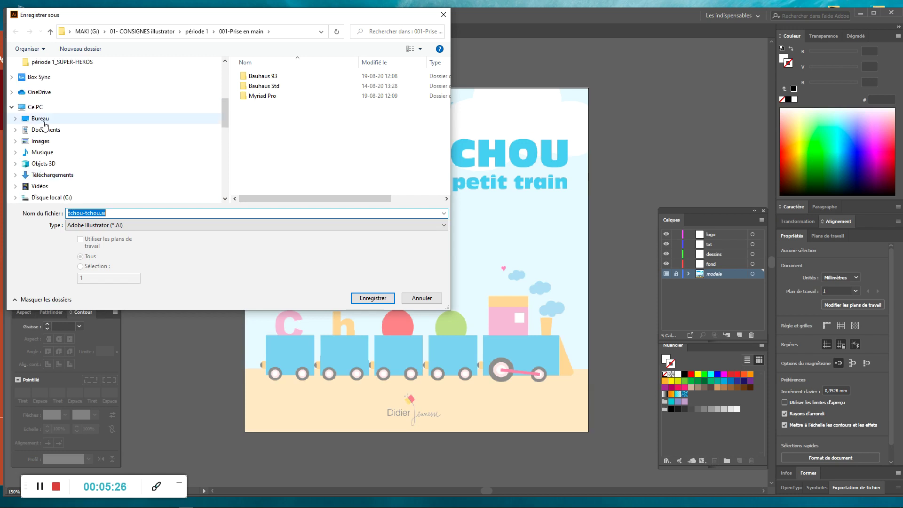
left_click(65, 119)
left_click(375, 84)
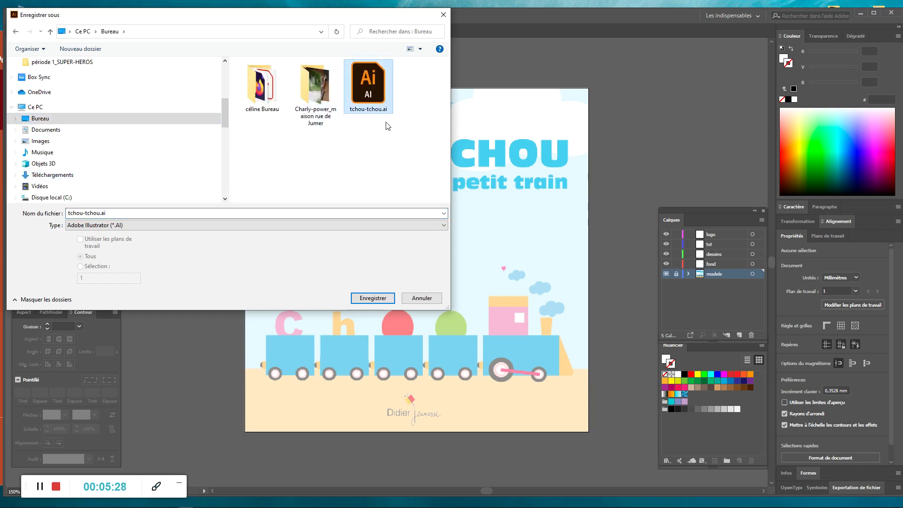
left_click(368, 299)
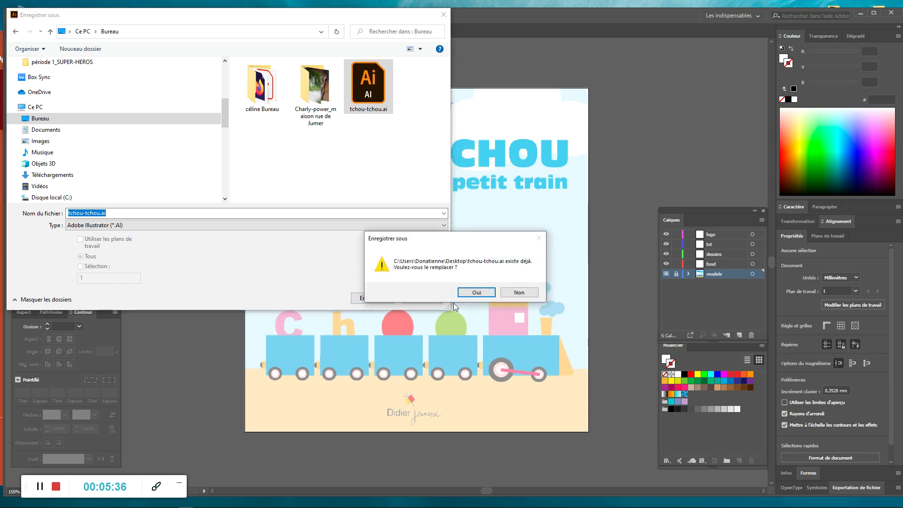
left_click(477, 293)
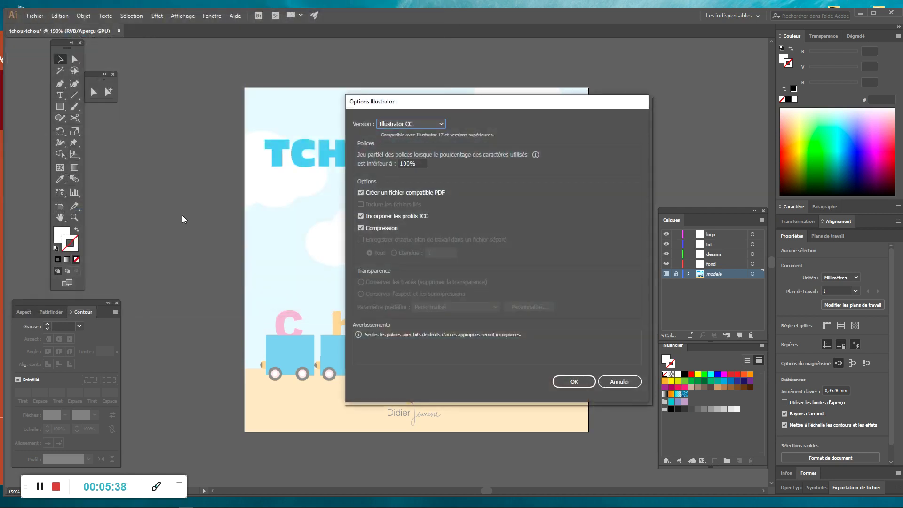
- Keep Illustrator CC as the file version and accept the Illustrator save options
left_click(445, 123)
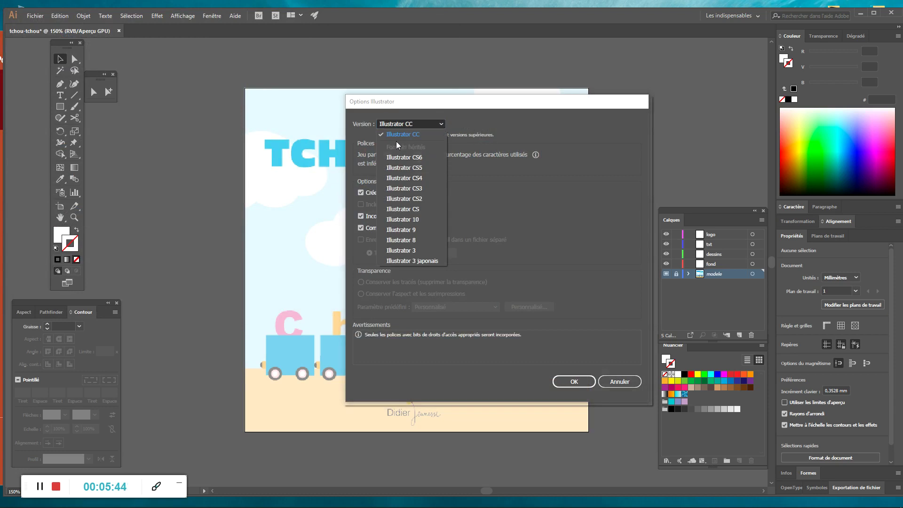
left_click(478, 121)
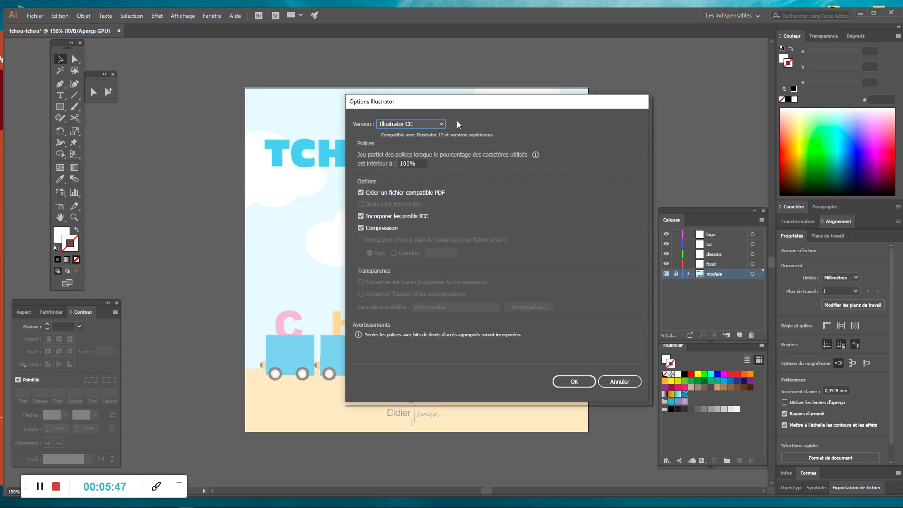
left_click_drag(473, 108, 447, 69)
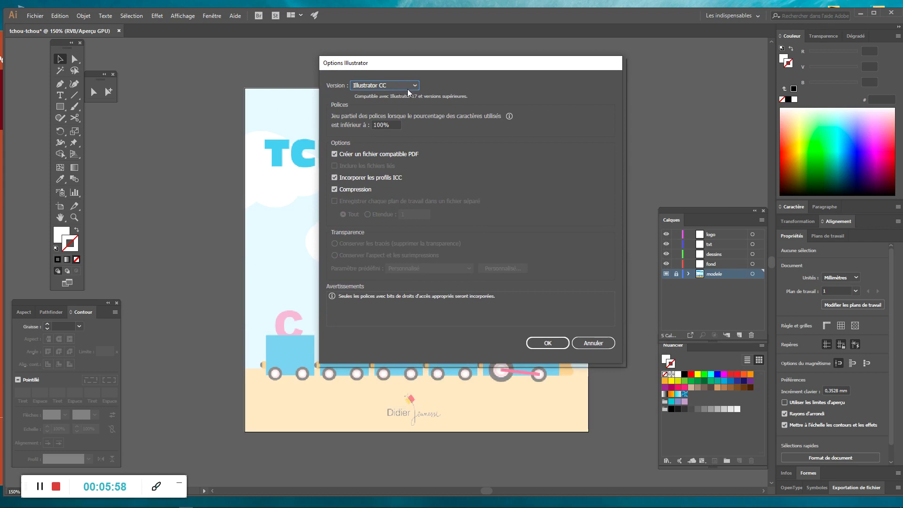
left_click(561, 345)
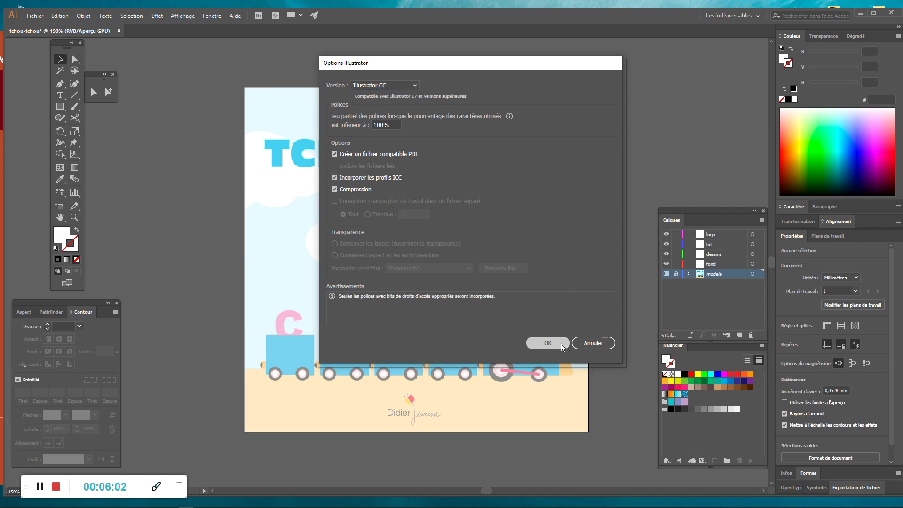